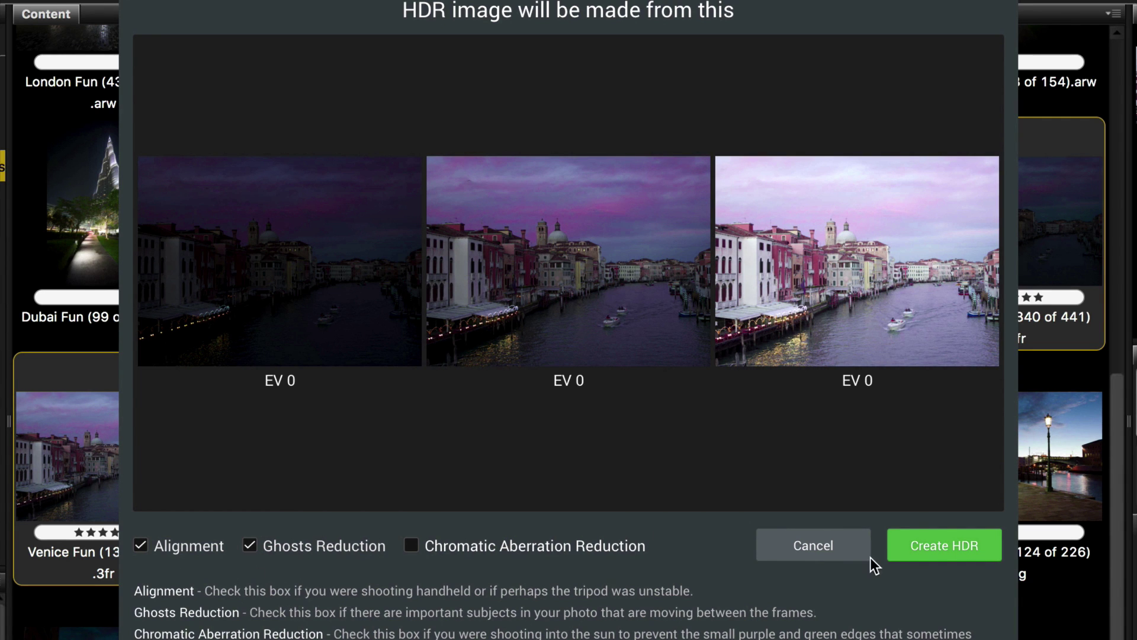
Step: Try the 340 and 187 reference frames, settle on 135 of 441 with Medium ghost reduction, and merge
{"action": "left_click", "coordinate": [940, 543]}
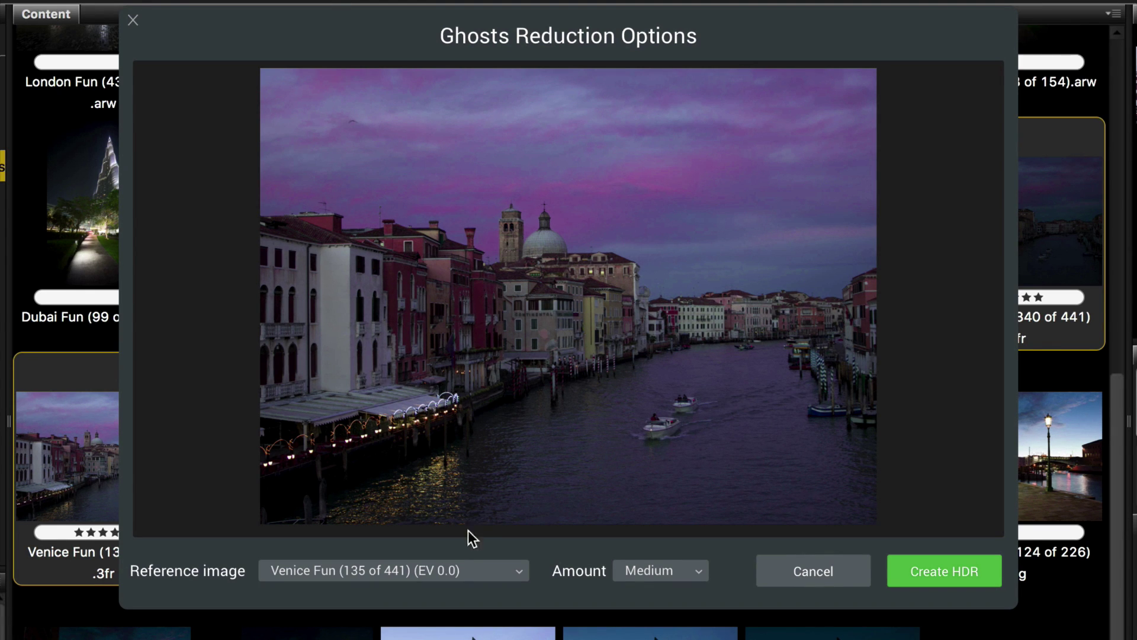
{"action": "left_click", "coordinate": [431, 569]}
{"action": "left_click", "coordinate": [427, 567]}
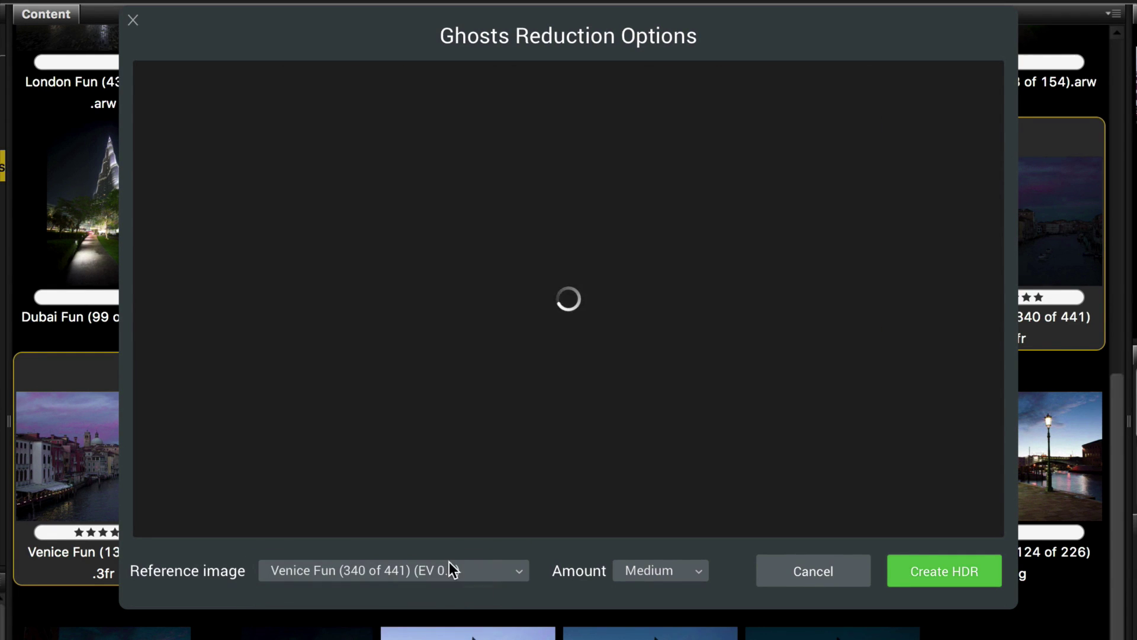
{"action": "left_click", "coordinate": [434, 567]}
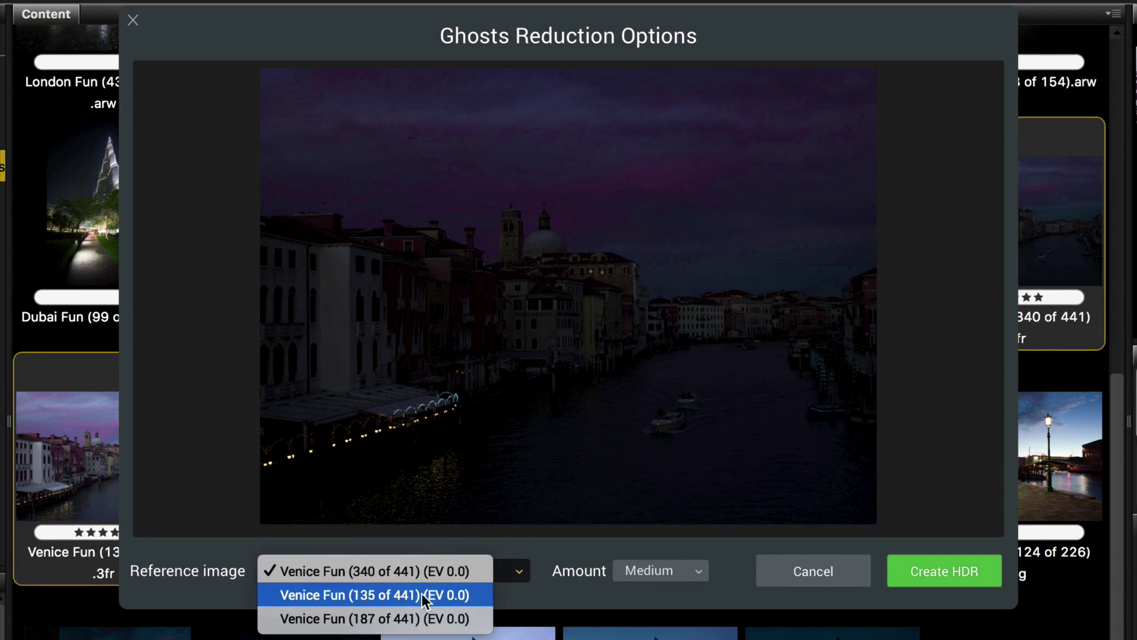
{"action": "left_click", "coordinate": [417, 616]}
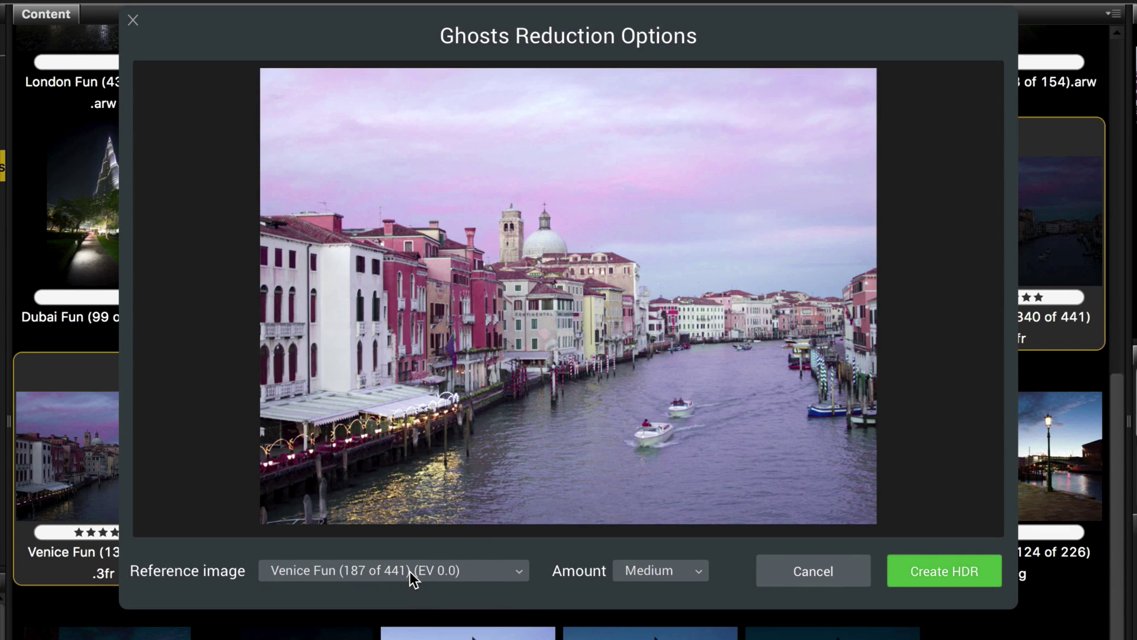
{"action": "left_click", "coordinate": [410, 571]}
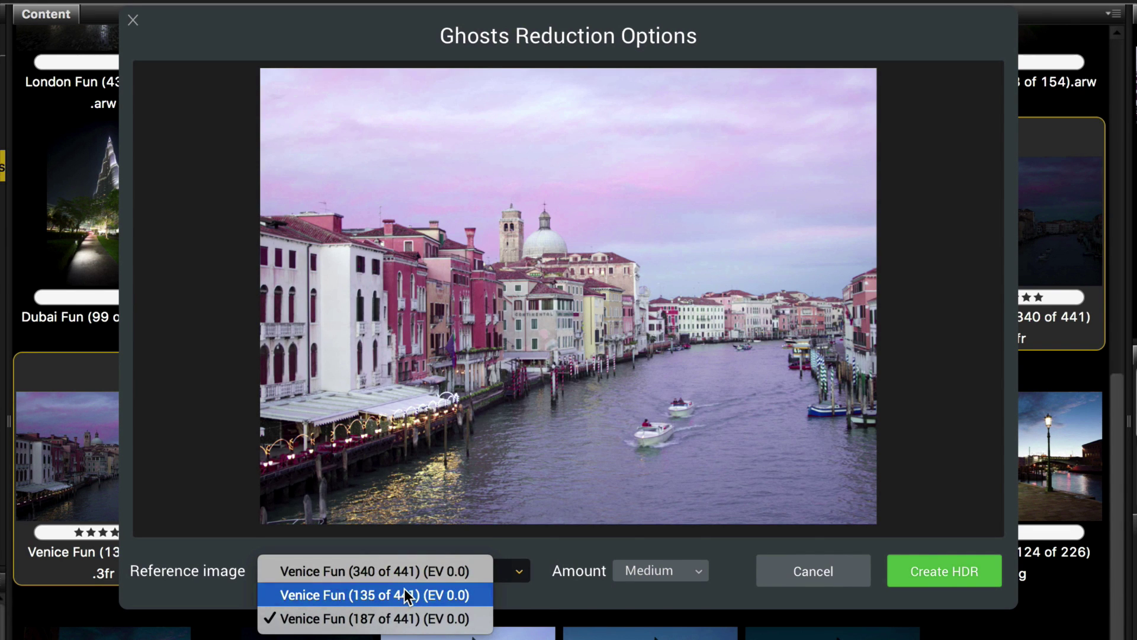
{"action": "left_click", "coordinate": [407, 595]}
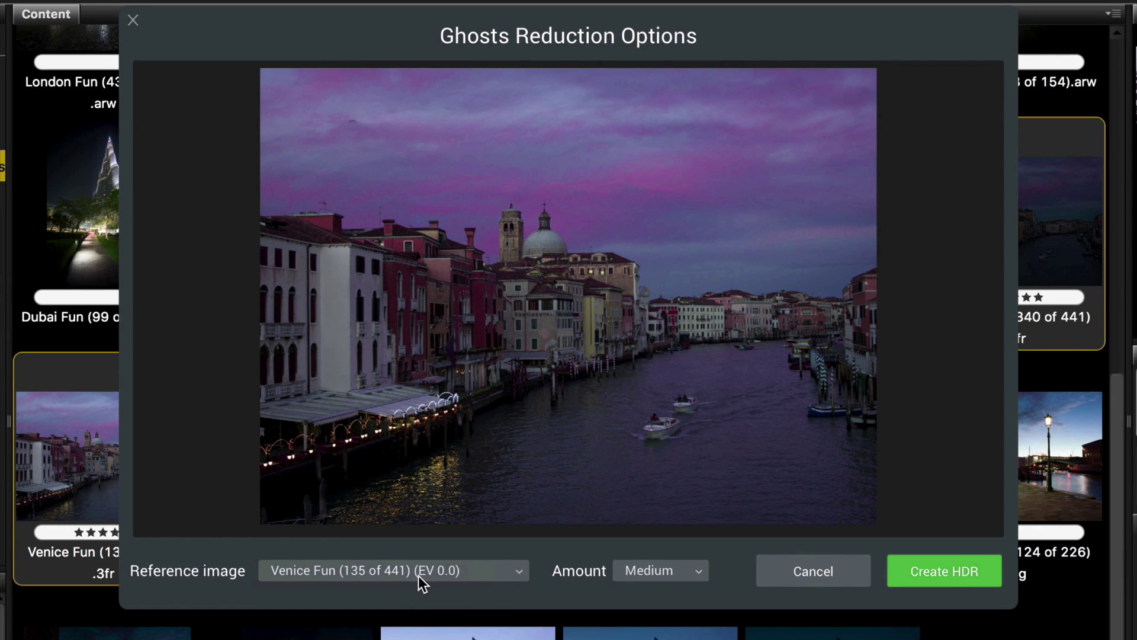
{"action": "left_click", "coordinate": [418, 574]}
{"action": "left_click", "coordinate": [412, 594]}
{"action": "left_click", "coordinate": [960, 574]}
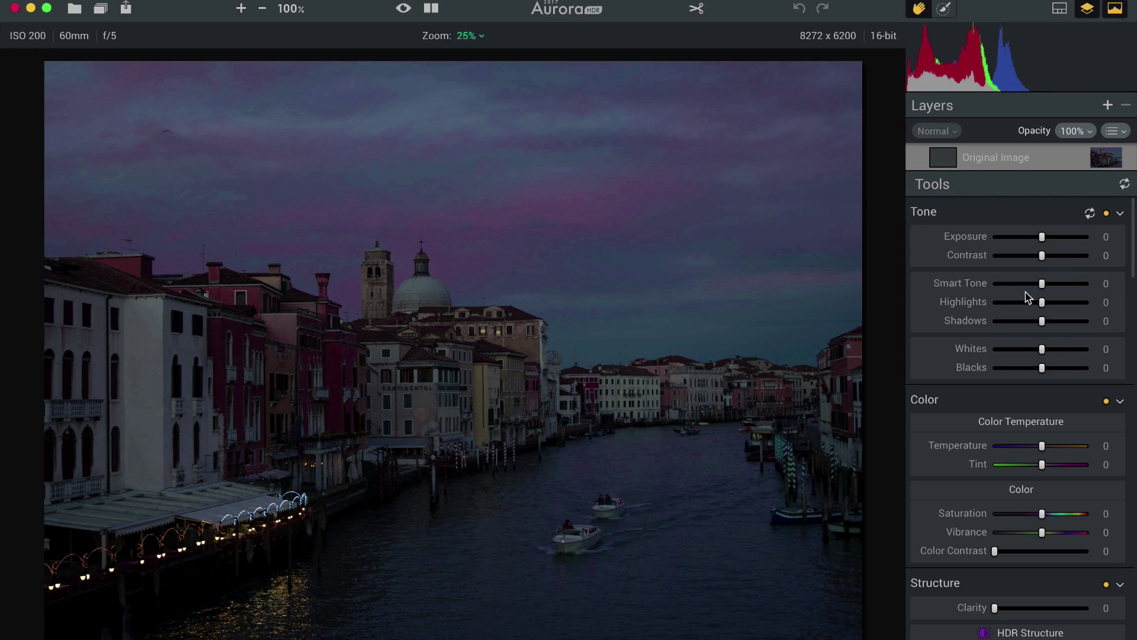
Step: Raise Contrast to +28 and brighten Exposure to +8
{"action": "left_click_drag", "start_coordinate": [1041, 255], "coordinate": [1056, 323]}
{"action": "left_click_drag", "start_coordinate": [1042, 237], "coordinate": [1045, 237]}
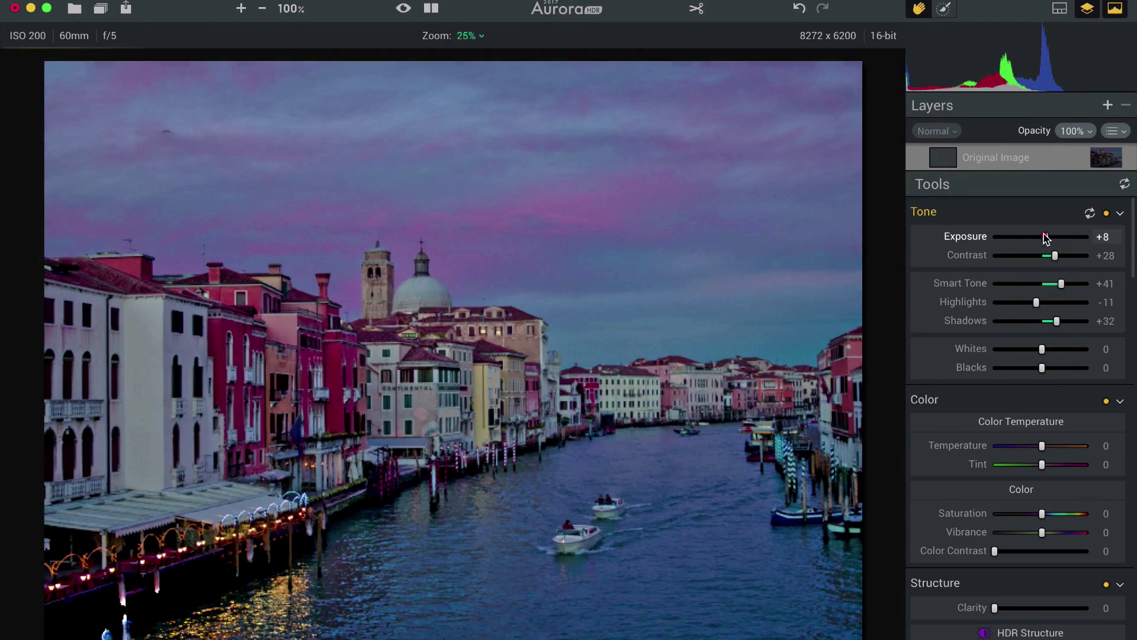
{"action": "scroll", "coordinate": [1041, 369], "scroll_direction": "down", "scroll_amount": 5}
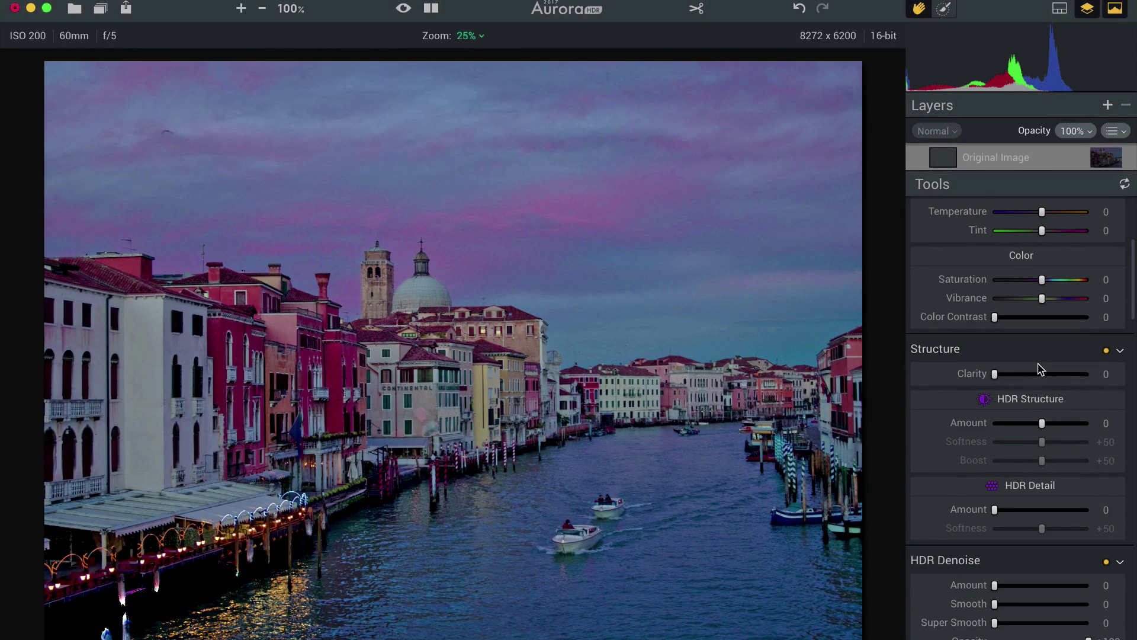
{"action": "scroll", "coordinate": [1041, 368], "scroll_direction": "down", "scroll_amount": 2}
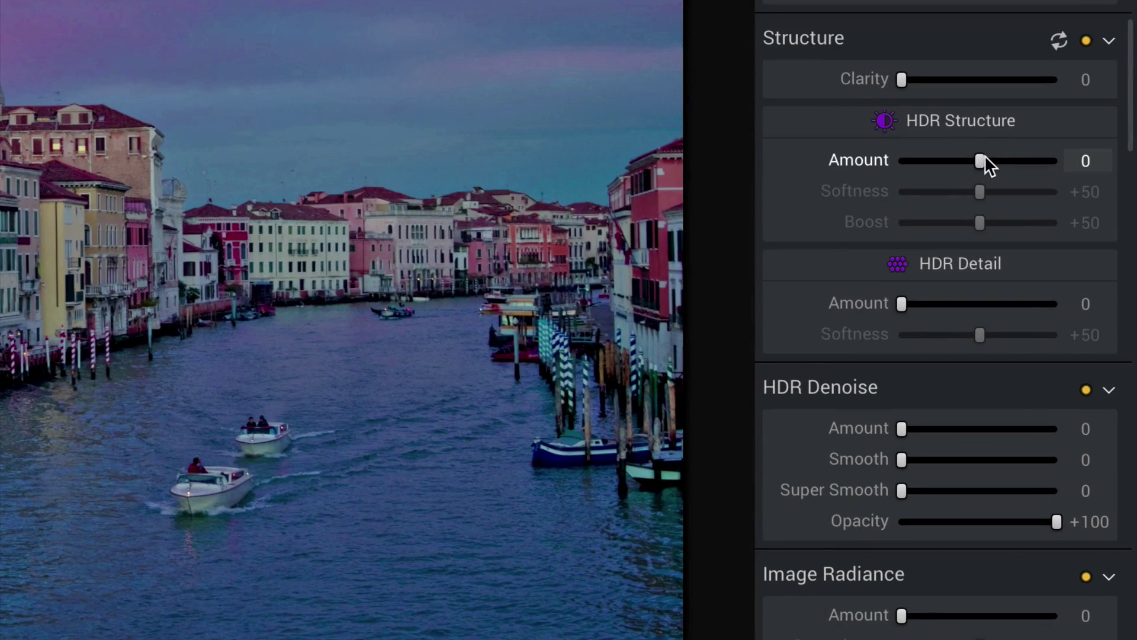
Step: Set HDR Structure Amount +42 with Boost +61, HDR Detail +15, and Vibrance -5
{"action": "left_click_drag", "start_coordinate": [984, 158], "coordinate": [1059, 161]}
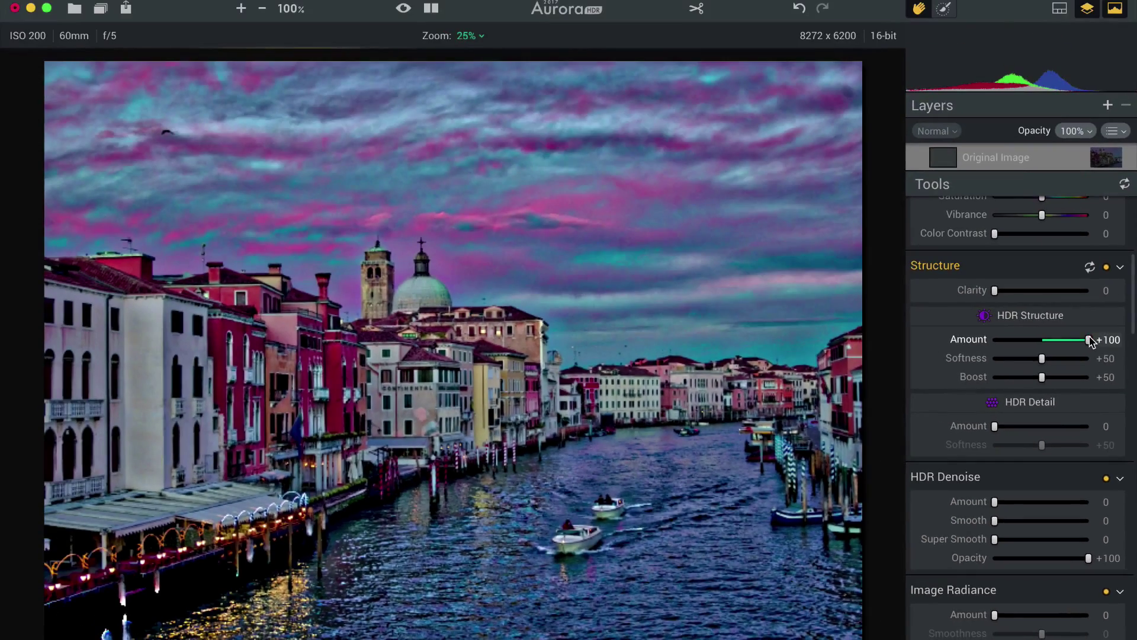
{"action": "mouse_move", "coordinate": [1091, 341]}
{"action": "left_mouse_down"}
{"action": "mouse_move", "coordinate": [1044, 340]}
{"action": "mouse_move", "coordinate": [1075, 340]}
{"action": "left_mouse_up"}
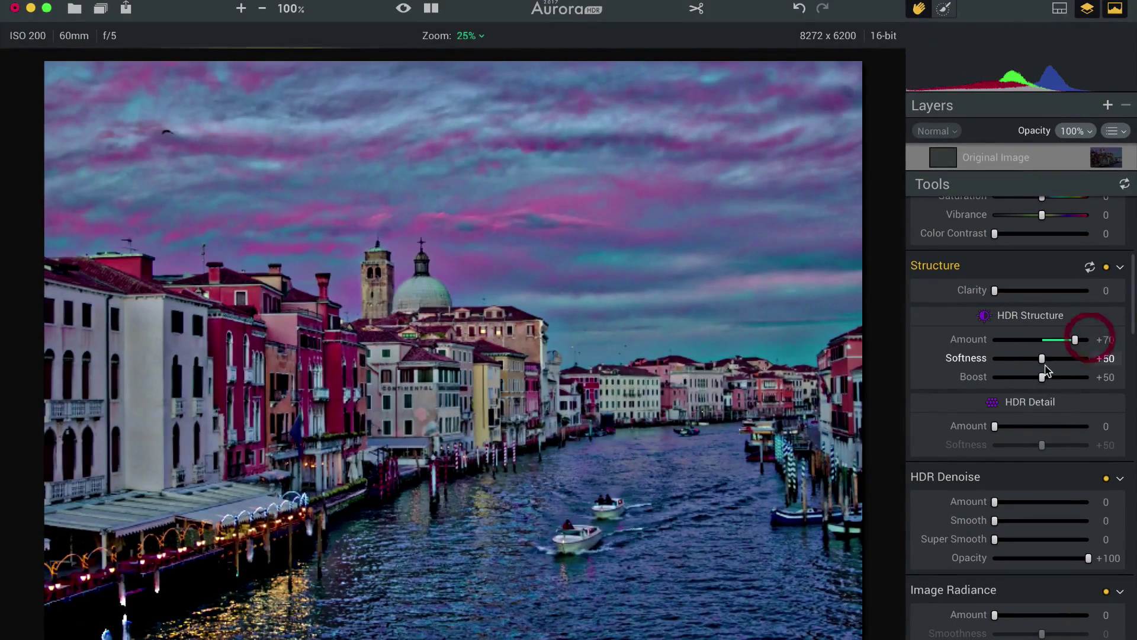
{"action": "left_click_drag", "start_coordinate": [1042, 377], "coordinate": [1093, 379]}
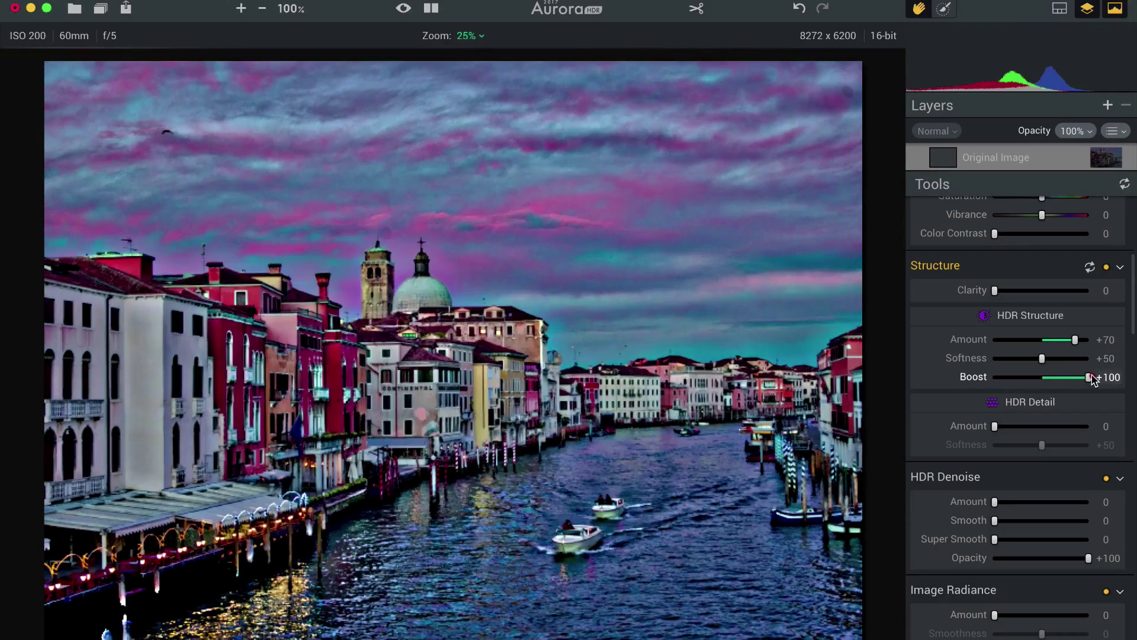
{"action": "left_click_drag", "start_coordinate": [995, 425], "coordinate": [1093, 444]}
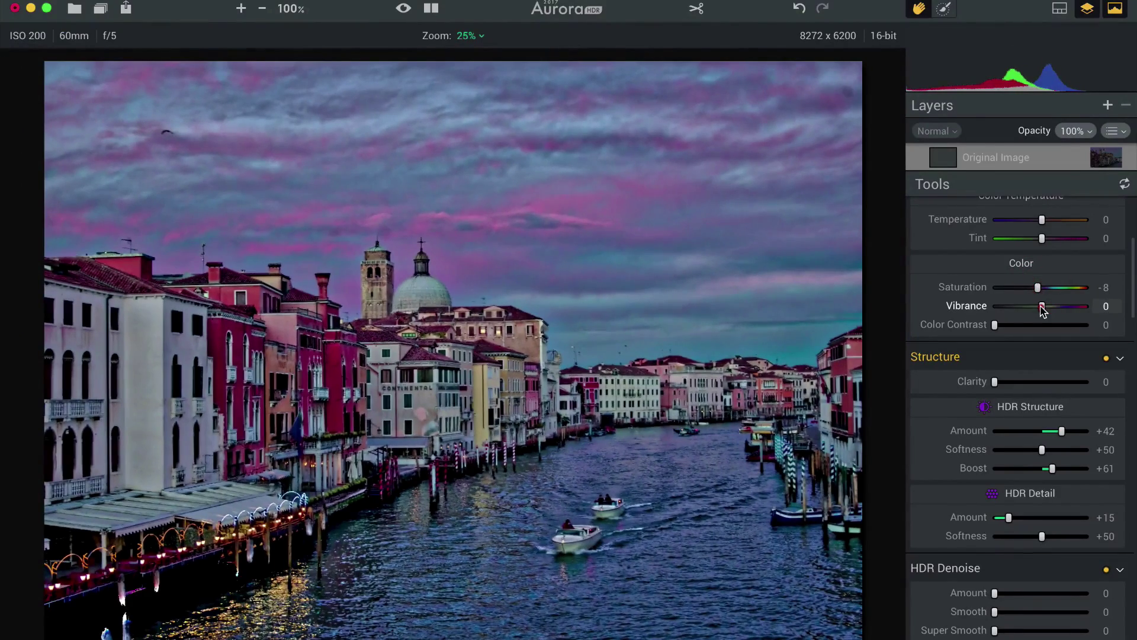
{"action": "left_click_drag", "start_coordinate": [1043, 306], "coordinate": [1039, 306]}
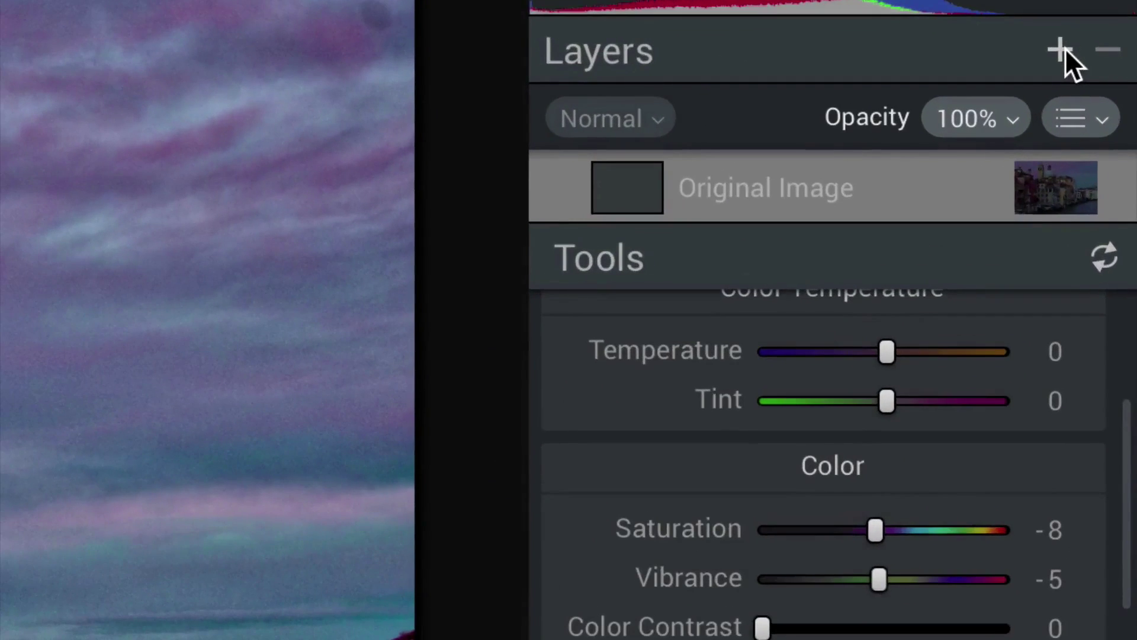
Step: Add a new adjustment layer, Layer 1, above the Venice image
{"action": "left_click", "coordinate": [1065, 48]}
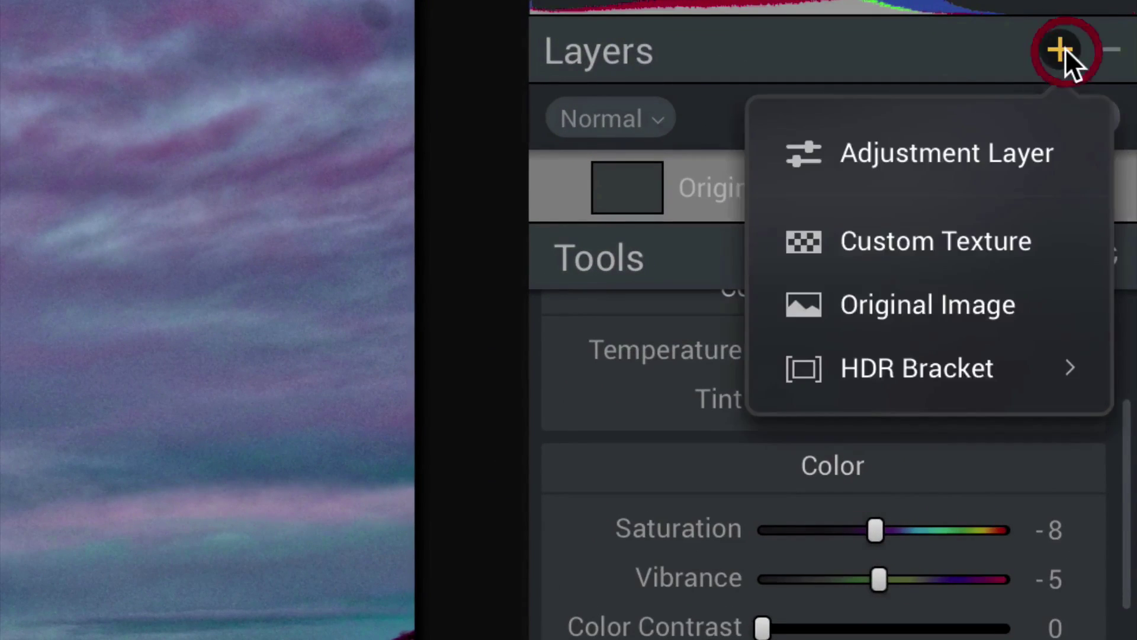
{"action": "left_click", "coordinate": [1003, 172]}
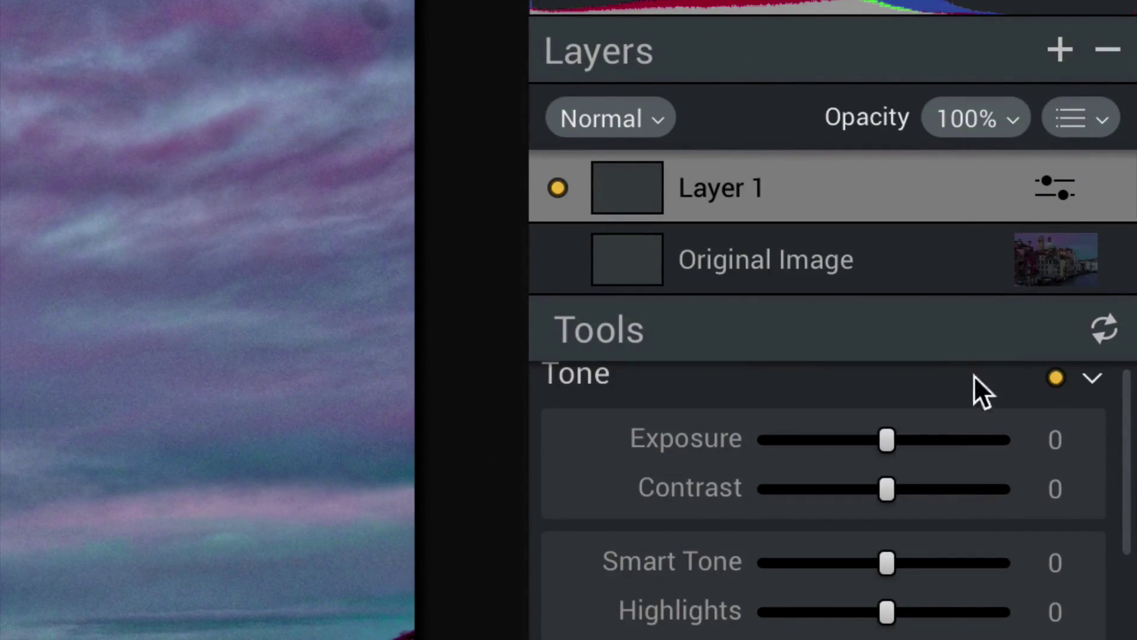
{"action": "scroll", "coordinate": [974, 374], "scroll_direction": "down", "scroll_amount": 10}
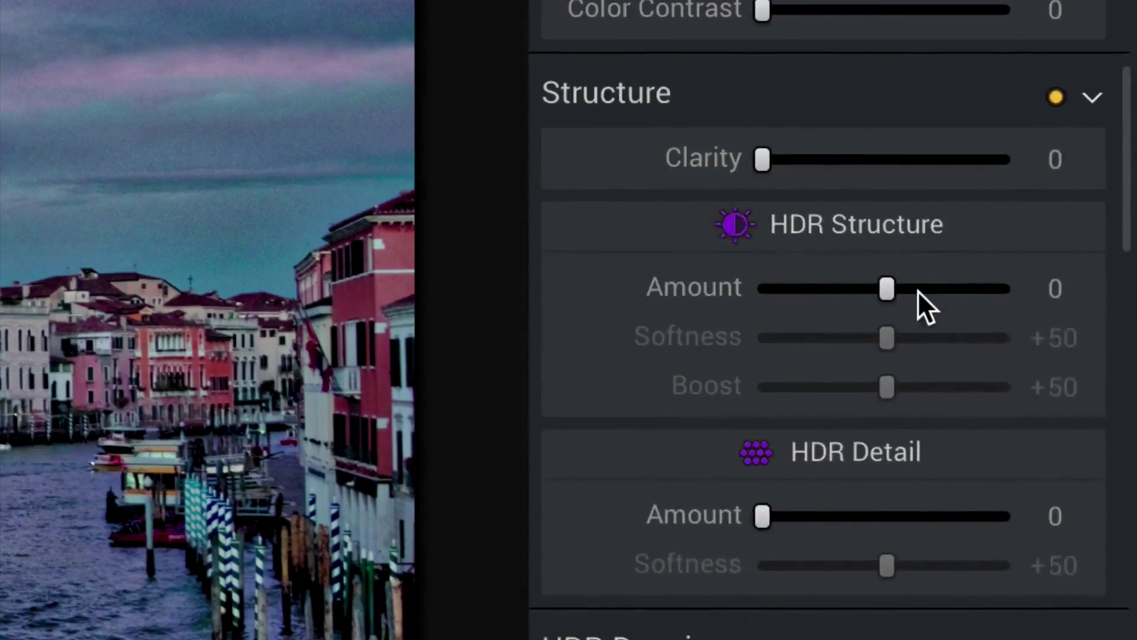
{"action": "scroll", "coordinate": [918, 291], "scroll_direction": "down", "scroll_amount": 5}
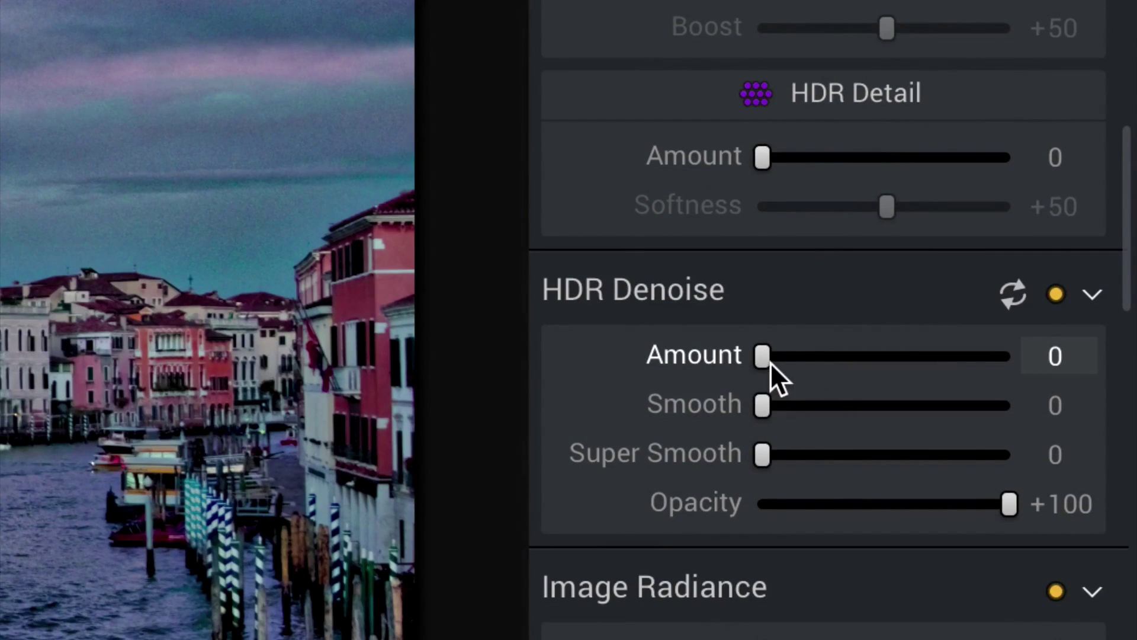
Step: Set HDR Denoise to Amount +26 and Smooth +20, testing Super Smooth before settling at +5
{"action": "left_click_drag", "start_coordinate": [763, 356], "coordinate": [844, 356]}
{"action": "left_click_drag", "start_coordinate": [766, 400], "coordinate": [826, 401]}
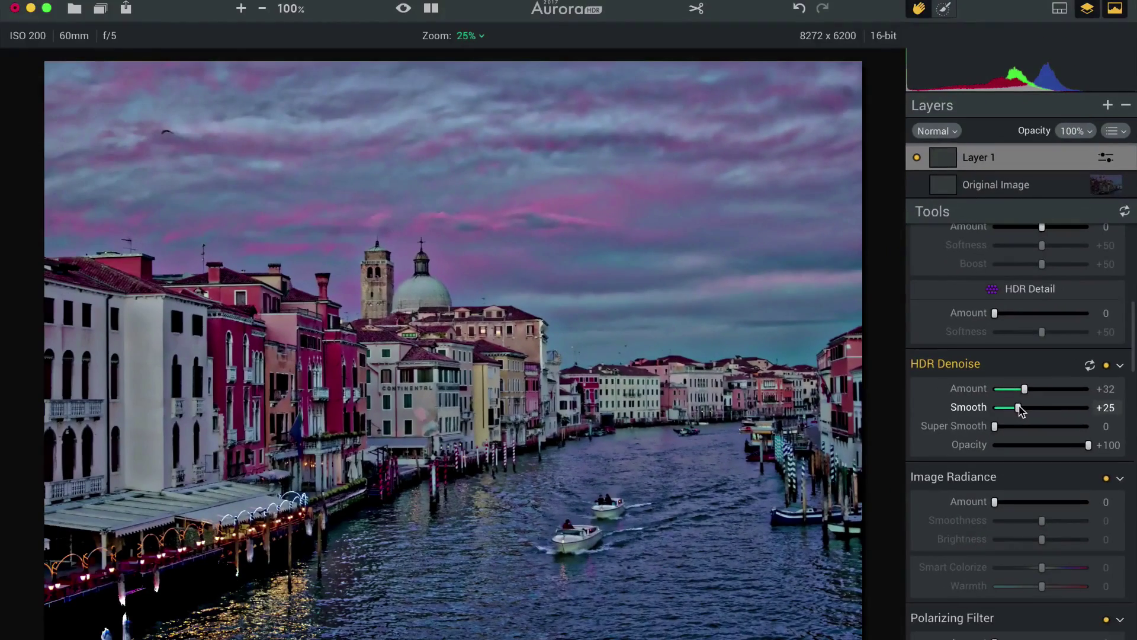
{"action": "left_click_drag", "start_coordinate": [1024, 389], "coordinate": [1015, 412]}
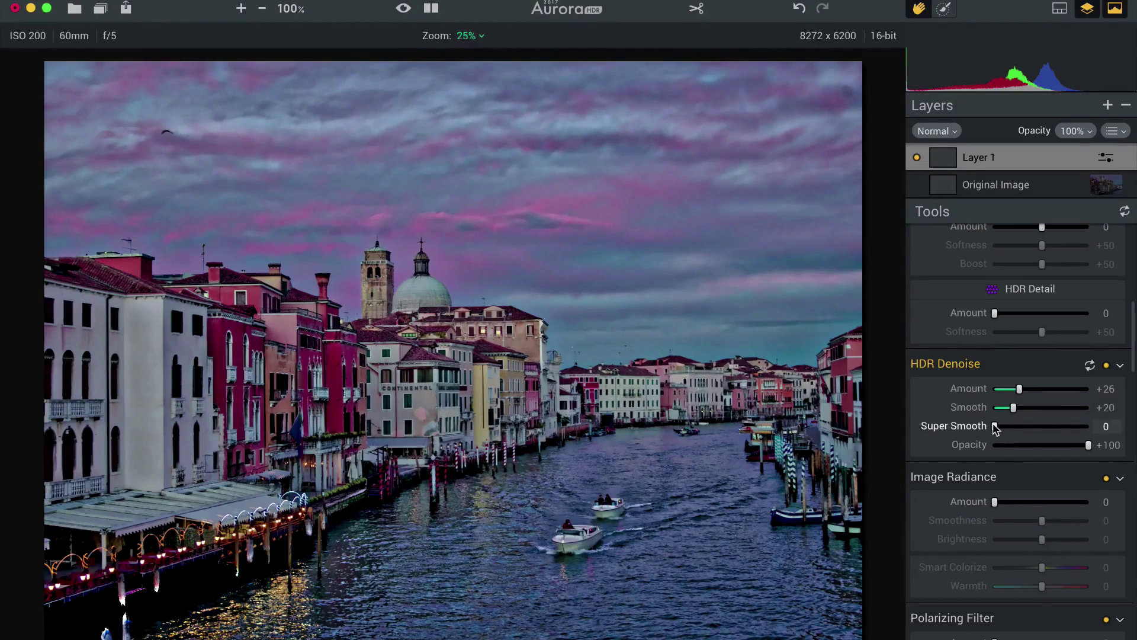
{"action": "left_click_drag", "start_coordinate": [996, 428], "coordinate": [1110, 426]}
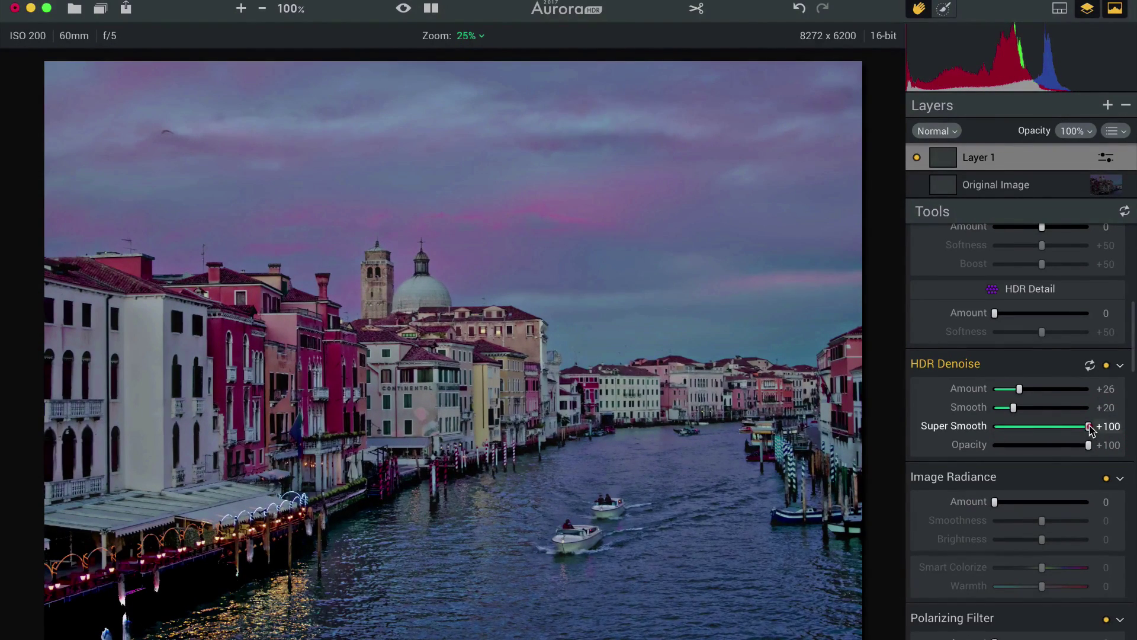
{"action": "left_click_drag", "start_coordinate": [1092, 429], "coordinate": [1011, 428]}
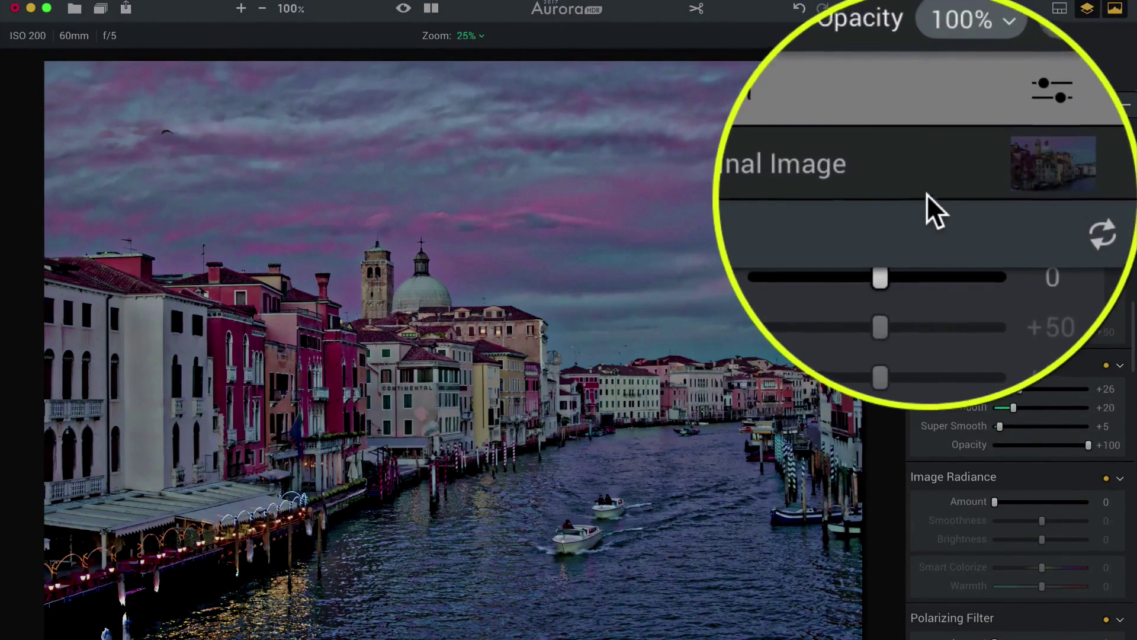
Step: Brush Layer 1's mask across the sky, briefly showing the mask overlay to check coverage
{"action": "mouse_move", "coordinate": [985, 36]}
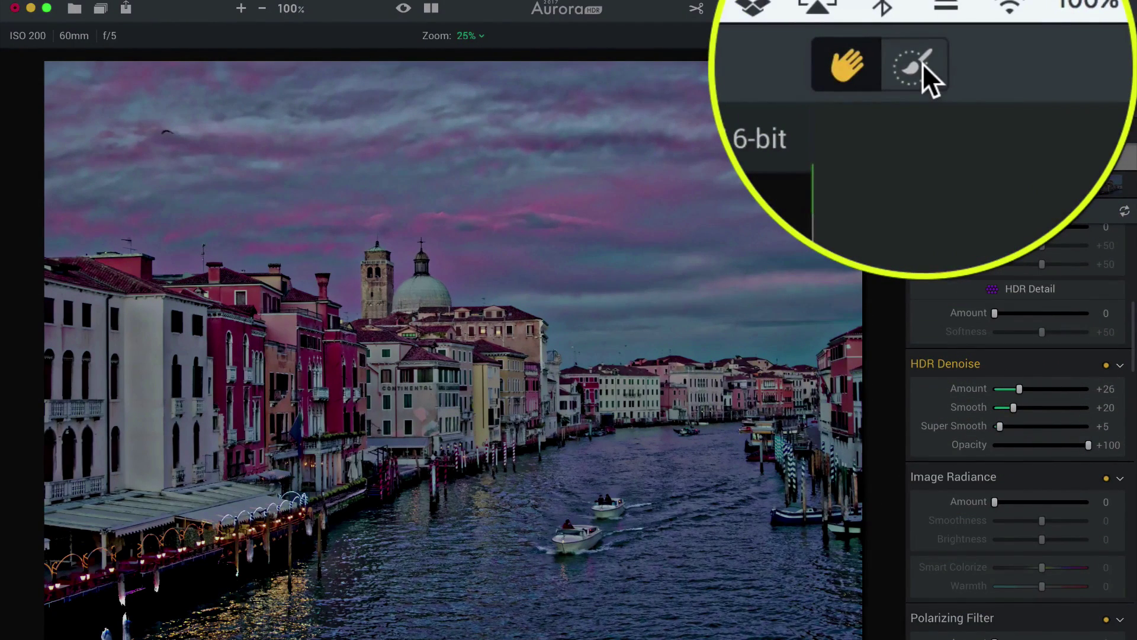
{"action": "left_click", "coordinate": [922, 62]}
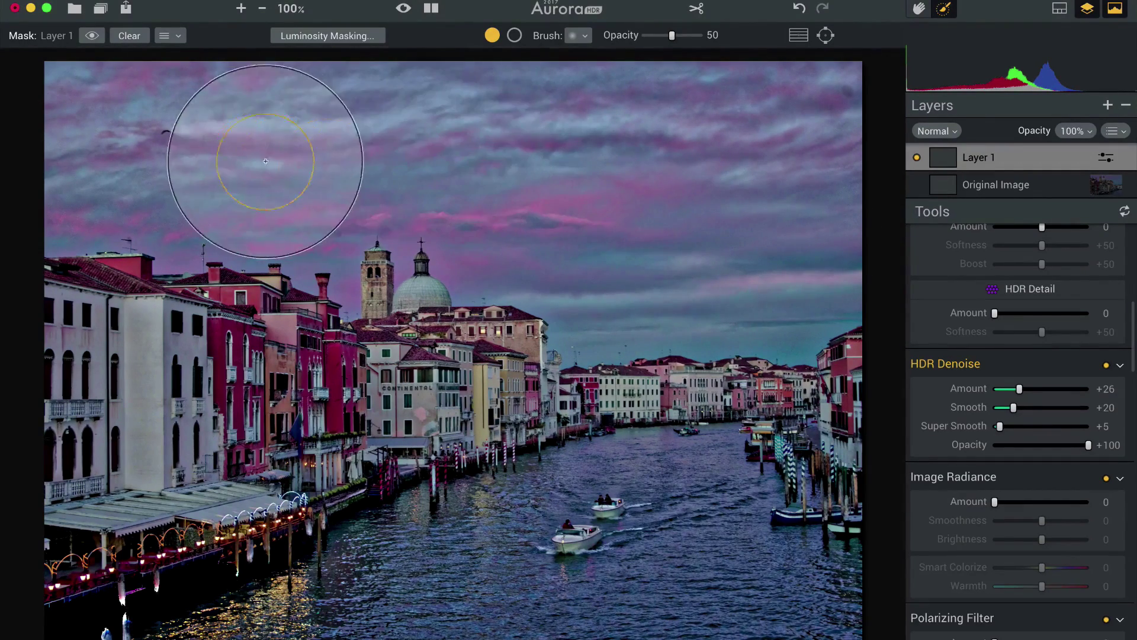
{"action": "mouse_move", "coordinate": [835, 122]}
{"action": "left_mouse_down"}
{"action": "mouse_move", "coordinate": [839, 228]}
{"action": "mouse_move", "coordinate": [802, 258]}
{"action": "mouse_move", "coordinate": [670, 269]}
{"action": "mouse_move", "coordinate": [560, 211]}
{"action": "mouse_move", "coordinate": [392, 187]}
{"action": "mouse_move", "coordinate": [277, 185]}
{"action": "mouse_move", "coordinate": [66, 142]}
{"action": "mouse_move", "coordinate": [438, 123]}
{"action": "mouse_move", "coordinate": [852, 128]}
{"action": "mouse_move", "coordinate": [342, 190]}
{"action": "mouse_move", "coordinate": [350, 219]}
{"action": "mouse_move", "coordinate": [130, 178]}
{"action": "left_mouse_up"}
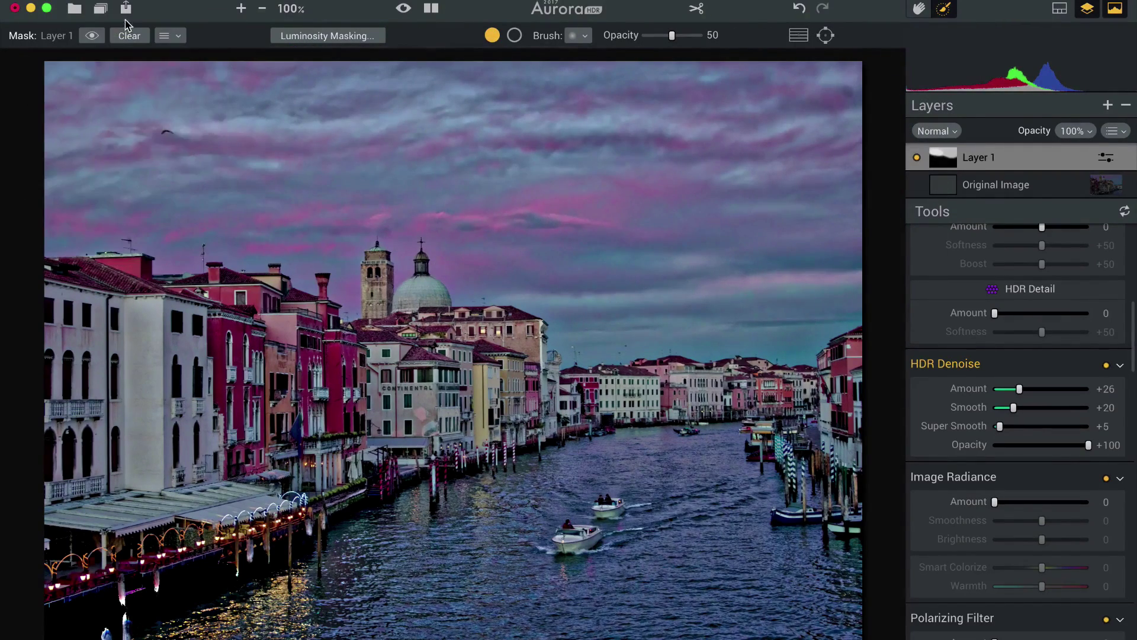
{"action": "left_click", "coordinate": [92, 37]}
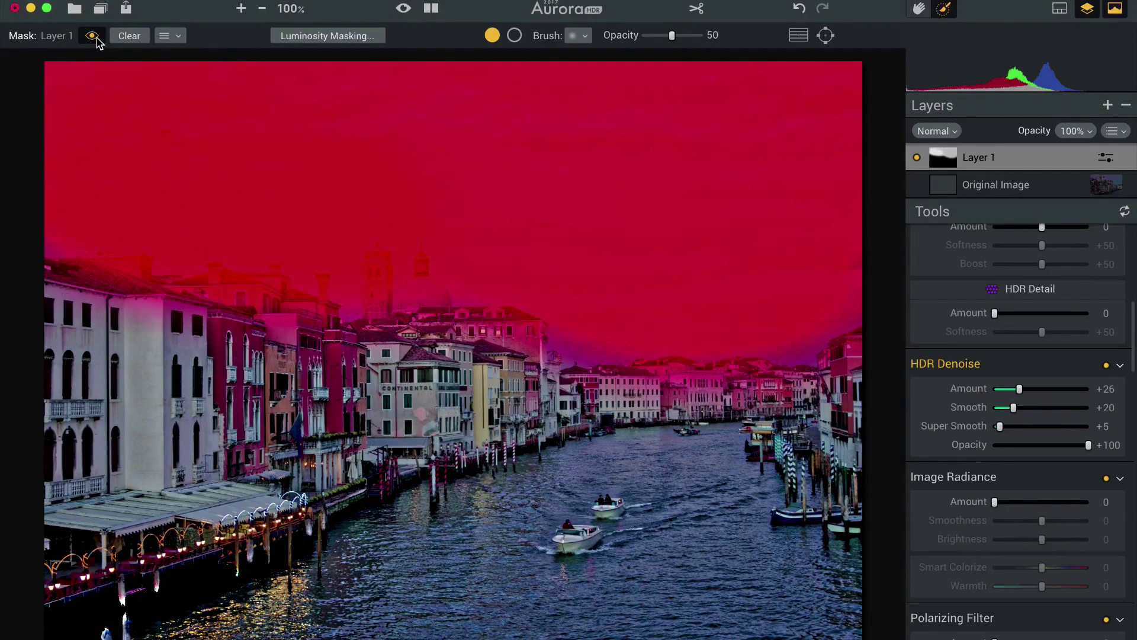
{"action": "left_click", "coordinate": [93, 37]}
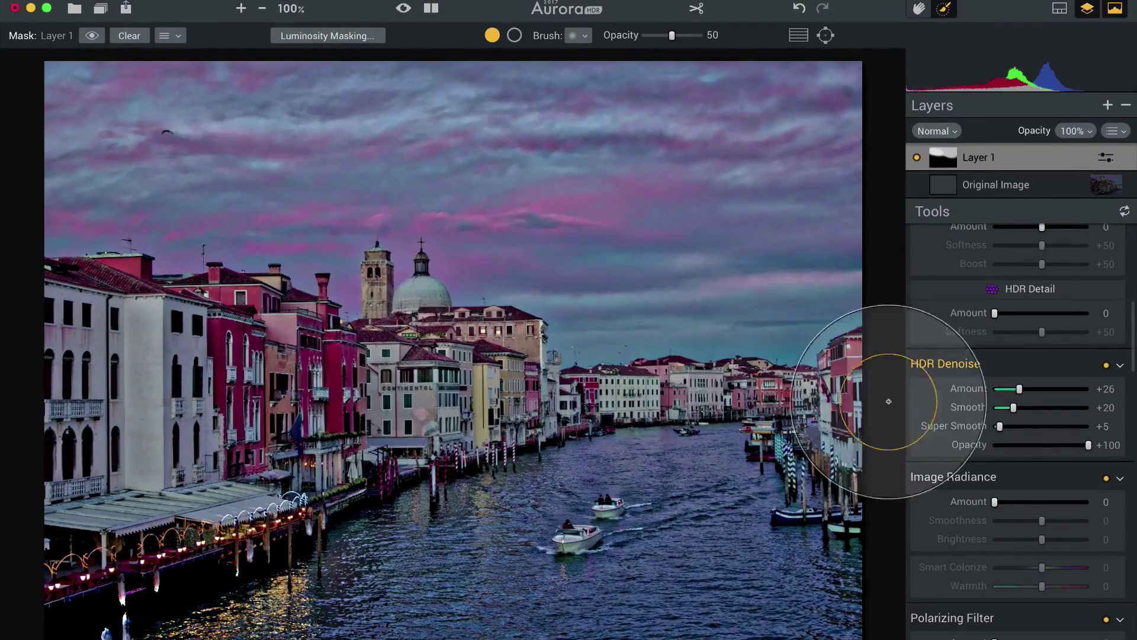
Step: Raise Image Radiance, then settle Layer 1 at Amount +2 with Smart Colorize +12
{"action": "scroll", "coordinate": [963, 438], "scroll_direction": "down", "scroll_amount": 2}
{"action": "scroll", "coordinate": [964, 438], "scroll_direction": "down", "scroll_amount": 3}
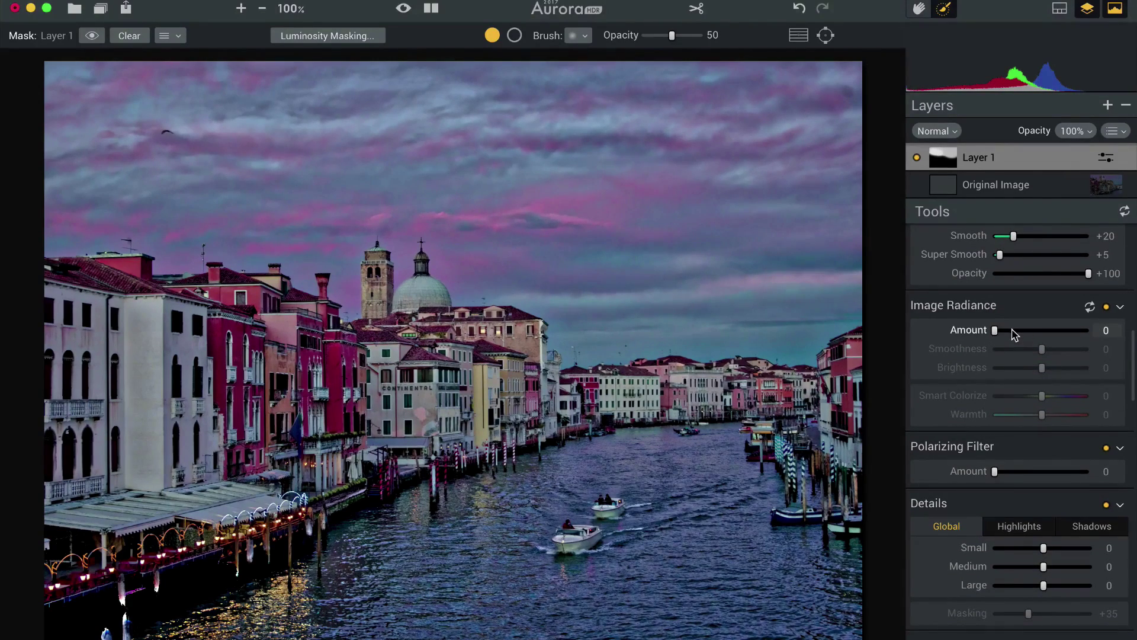
{"action": "left_click_drag", "start_coordinate": [1001, 329], "coordinate": [1037, 330]}
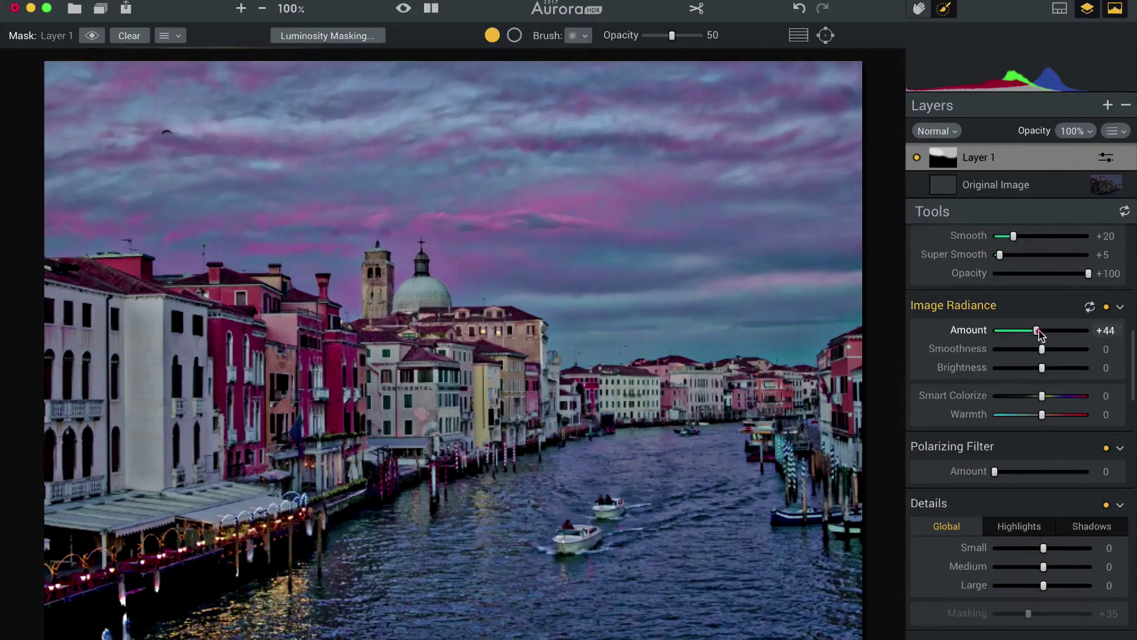
{"action": "mouse_move", "coordinate": [1044, 396]}
{"action": "left_mouse_down"}
{"action": "mouse_move", "coordinate": [1081, 397]}
{"action": "mouse_move", "coordinate": [1029, 396]}
{"action": "mouse_move", "coordinate": [1084, 395]}
{"action": "mouse_move", "coordinate": [1044, 397]}
{"action": "mouse_move", "coordinate": [1053, 400]}
{"action": "left_mouse_up"}
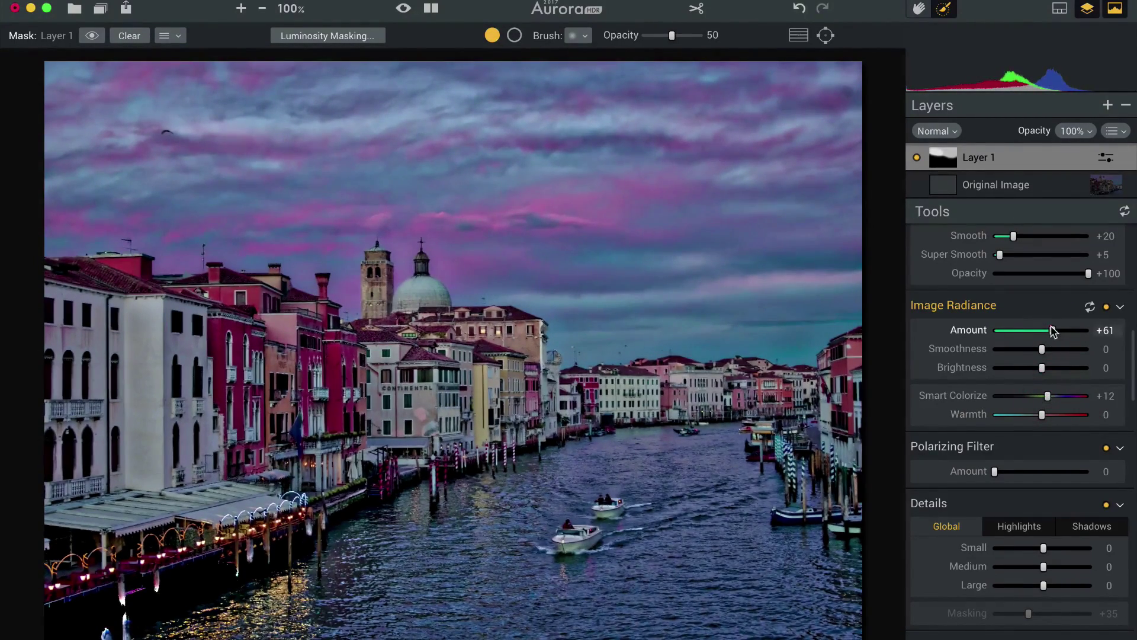
{"action": "left_click_drag", "start_coordinate": [1053, 330], "coordinate": [996, 334]}
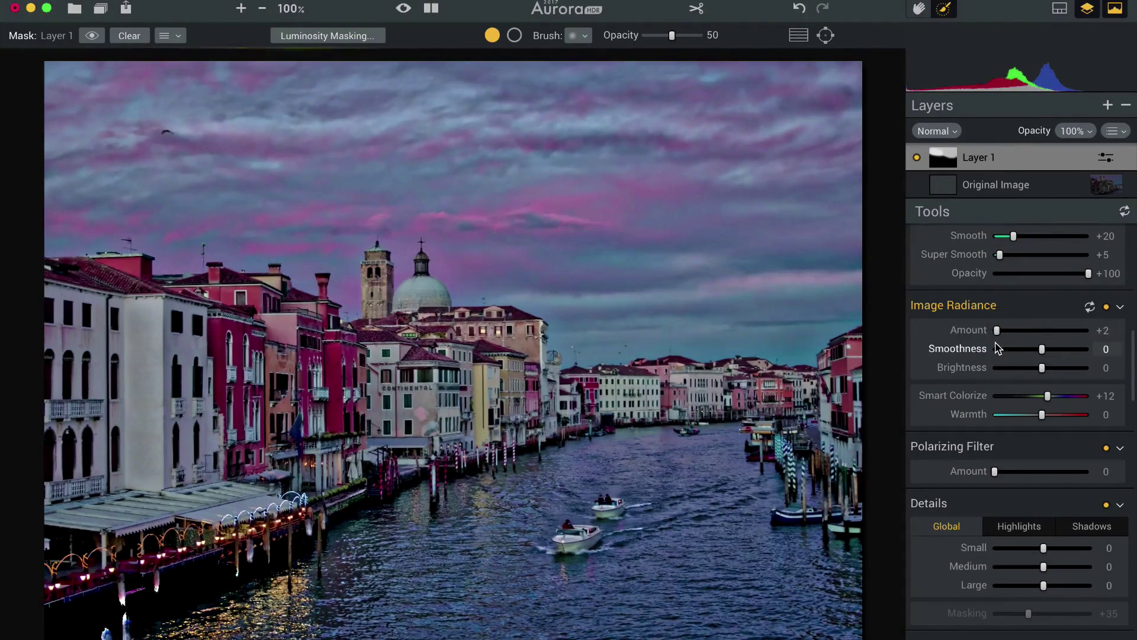
Step: Add a second adjustment layer, Layer 2, above Layer 1
{"action": "left_click", "coordinate": [1108, 107]}
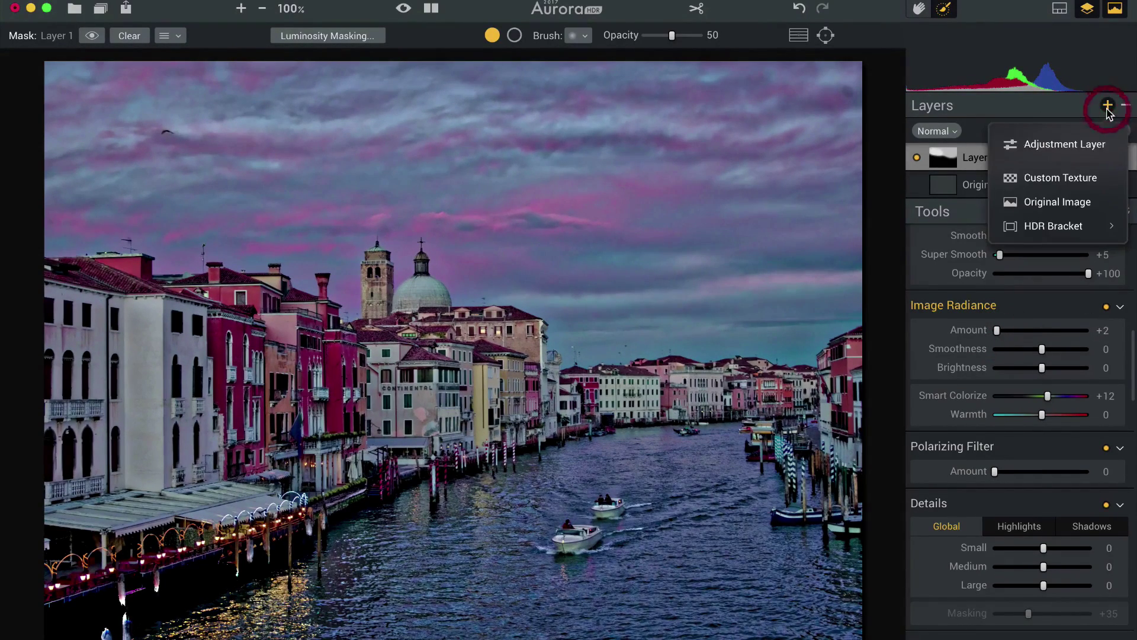
{"action": "left_click", "coordinate": [1079, 145]}
{"action": "scroll", "coordinate": [1059, 451], "scroll_direction": "down", "scroll_amount": 3}
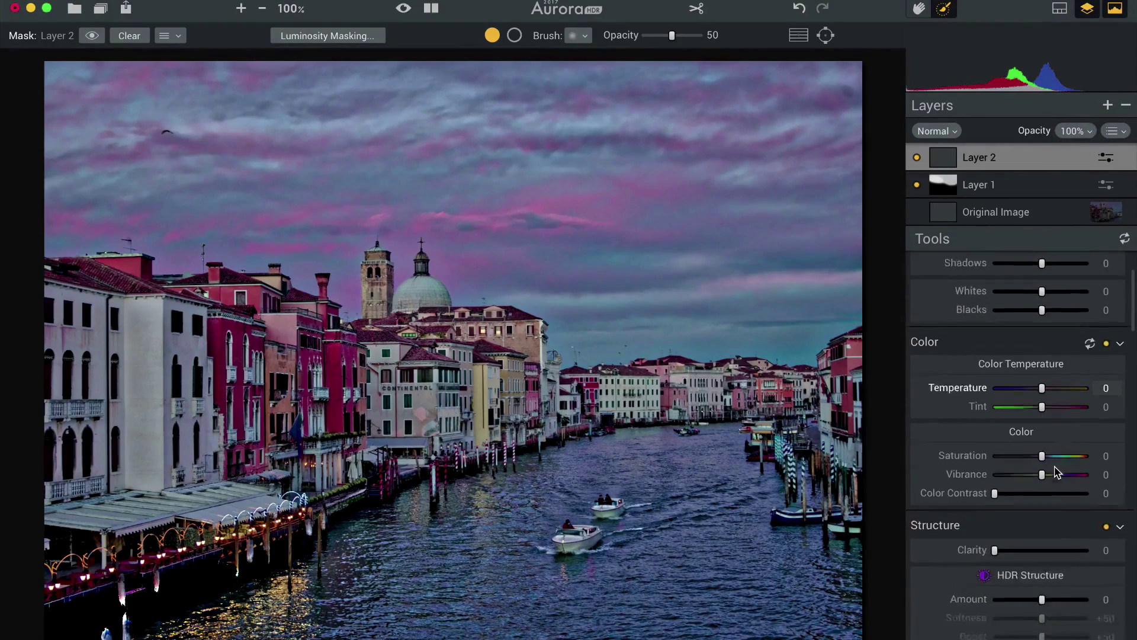
{"action": "scroll", "coordinate": [1057, 471], "scroll_direction": "down", "scroll_amount": 15}
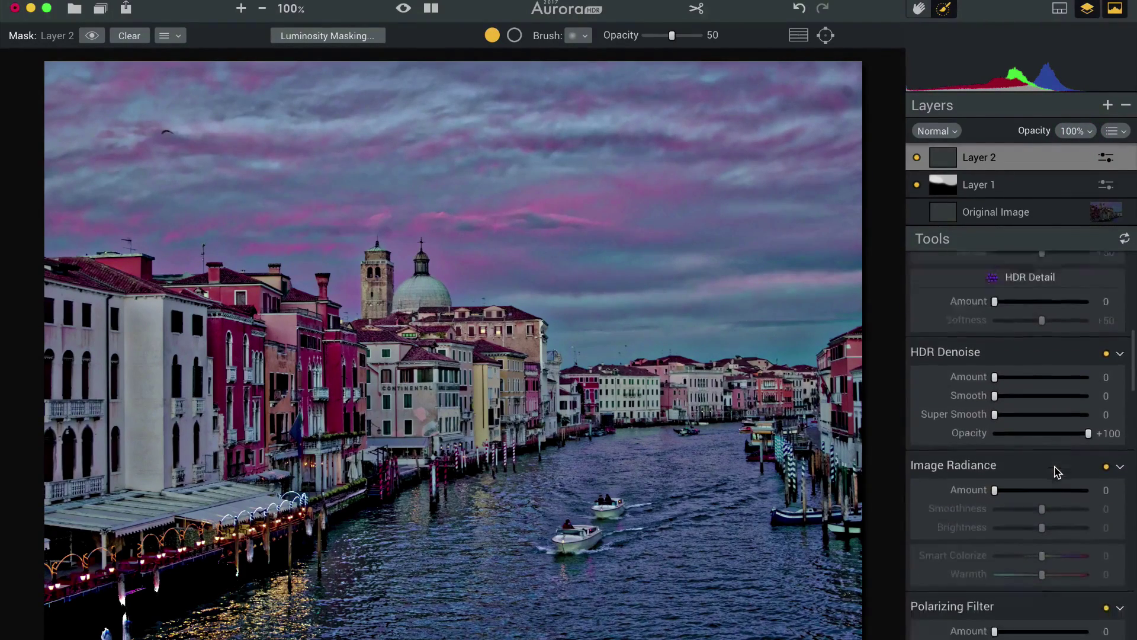
{"action": "scroll", "coordinate": [1058, 471], "scroll_direction": "down", "scroll_amount": 4}
Step: Give Layer 2 Image Radiance Amount +33, Smoothness +39, Brightness +31, Smart Colorize +23, and preview its mask
{"action": "mouse_move", "coordinate": [996, 391]}
{"action": "left_mouse_down"}
{"action": "mouse_move", "coordinate": [1061, 411]}
{"action": "mouse_move", "coordinate": [1058, 459]}
{"action": "left_mouse_up"}
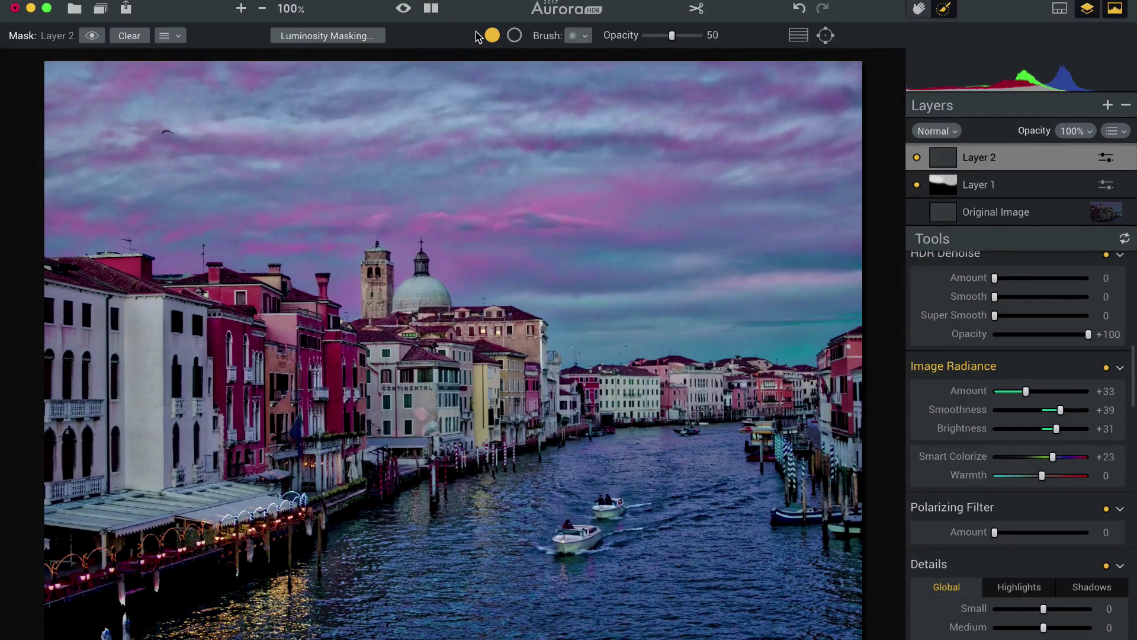
{"action": "left_click", "coordinate": [404, 10]}
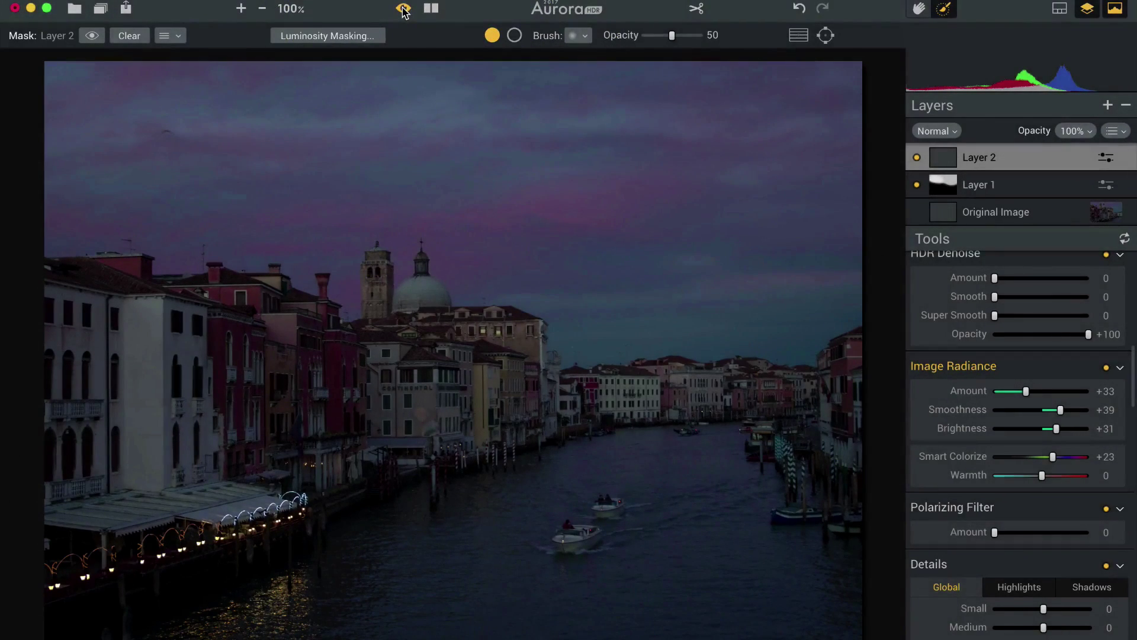
{"action": "left_click", "coordinate": [404, 9]}
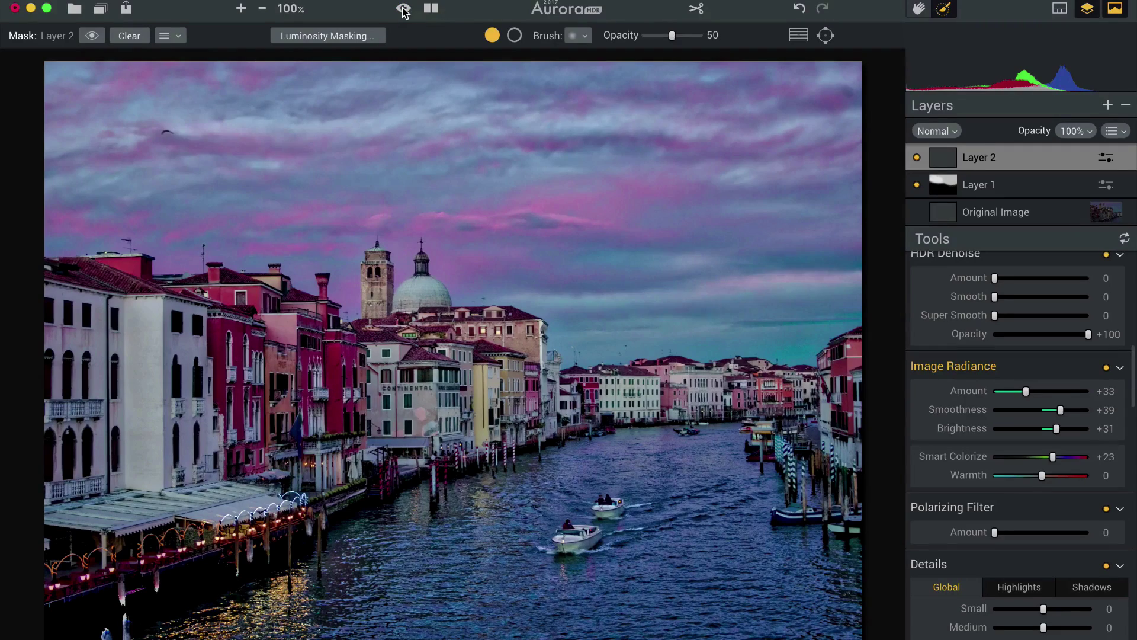